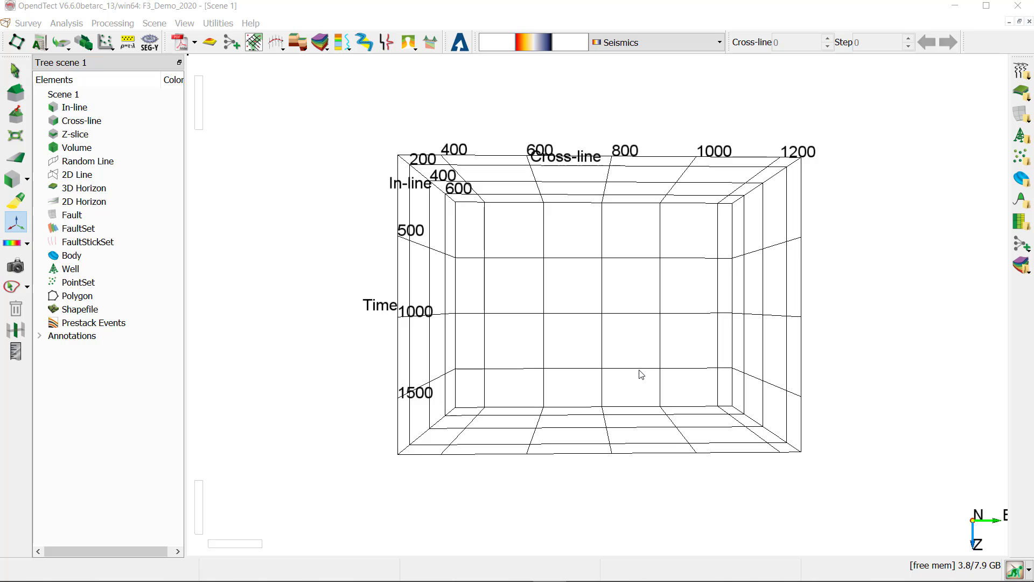
- Open the 3D attribute set editor
left_click(40, 43)
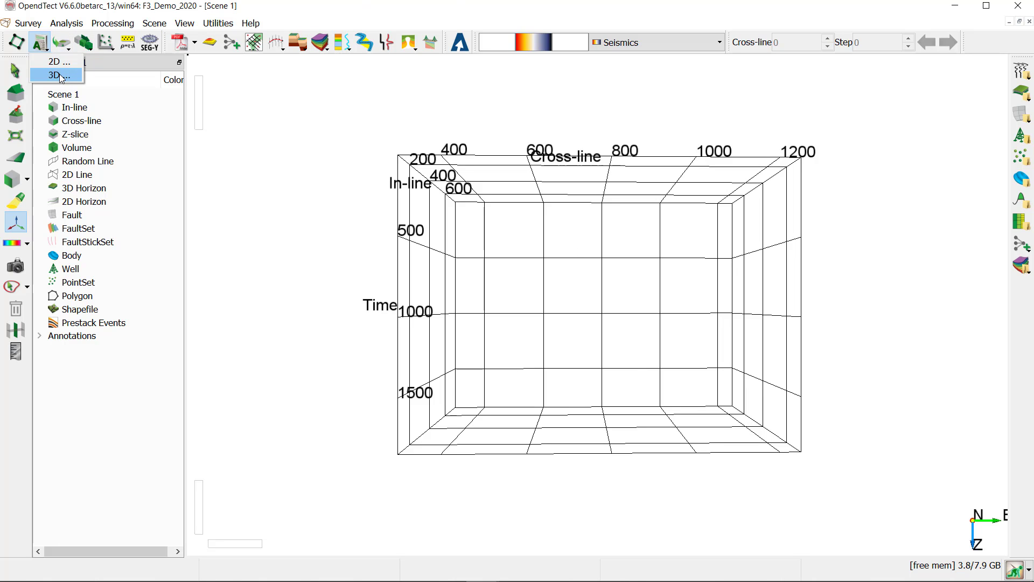
left_click(66, 23)
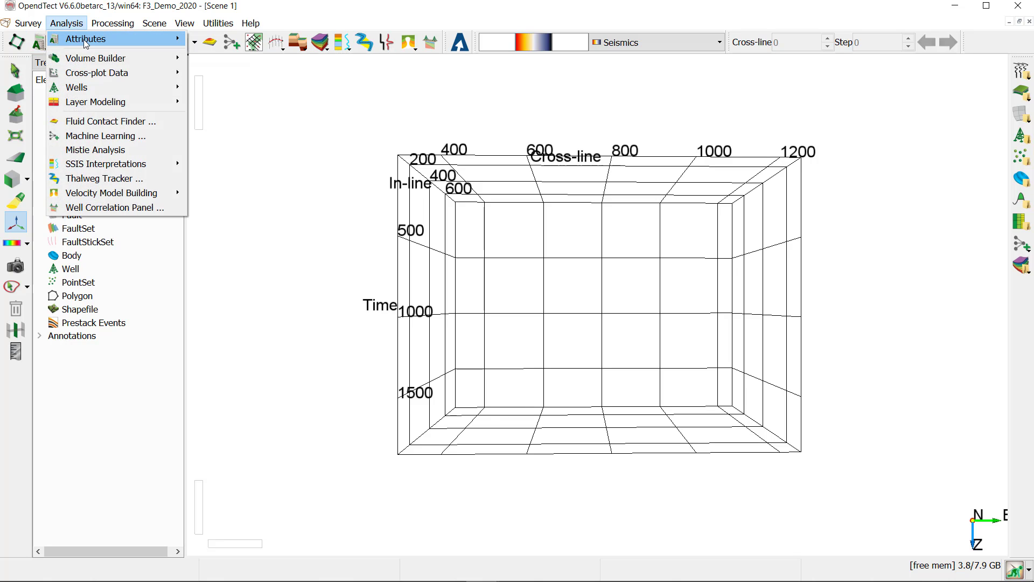
mouse_move(83, 40)
left_click(225, 56)
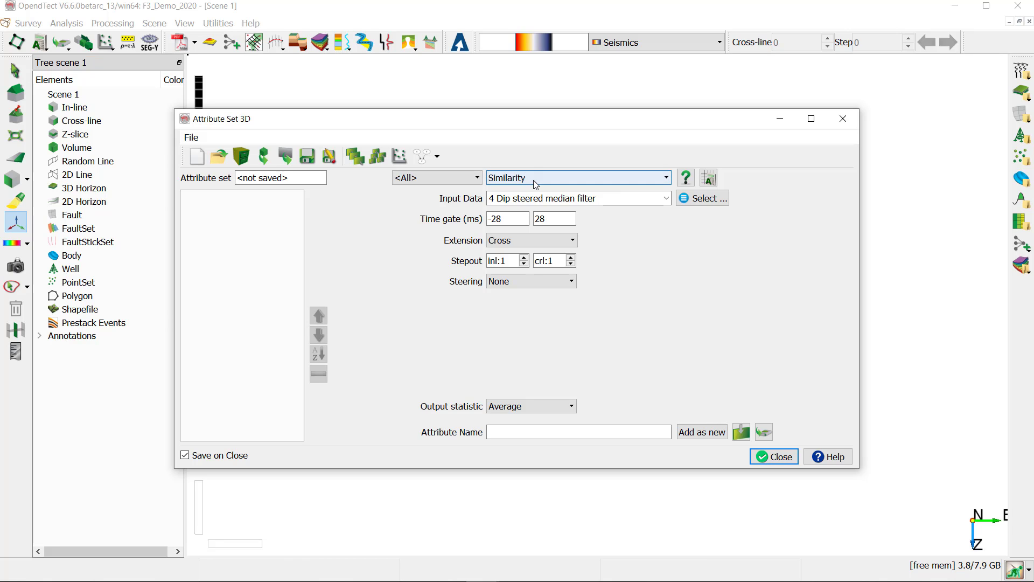
- Add an Instantaneous attribute with Amplitude output to the set, named Inst_amplitude
left_click(536, 185)
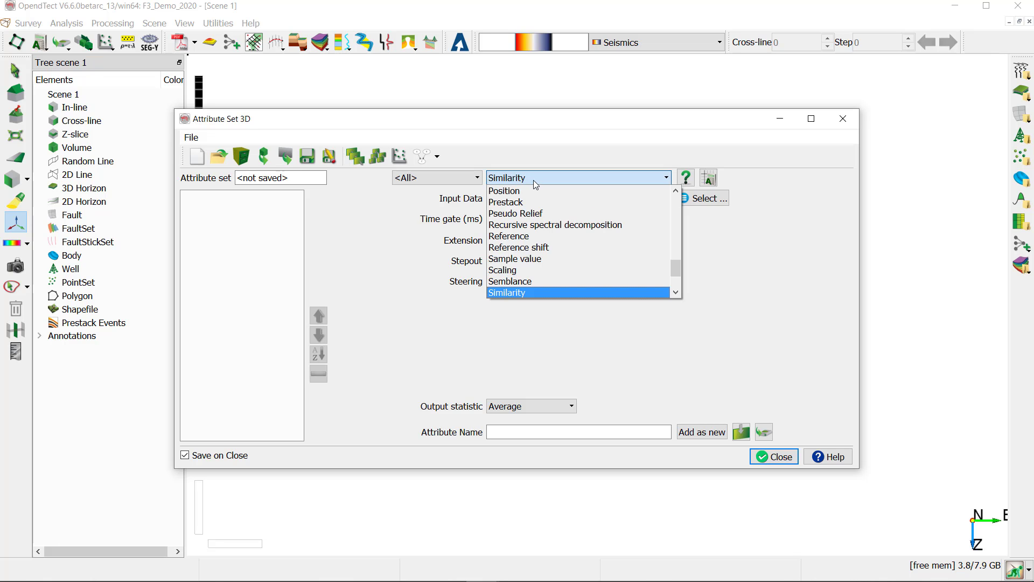
key("i")
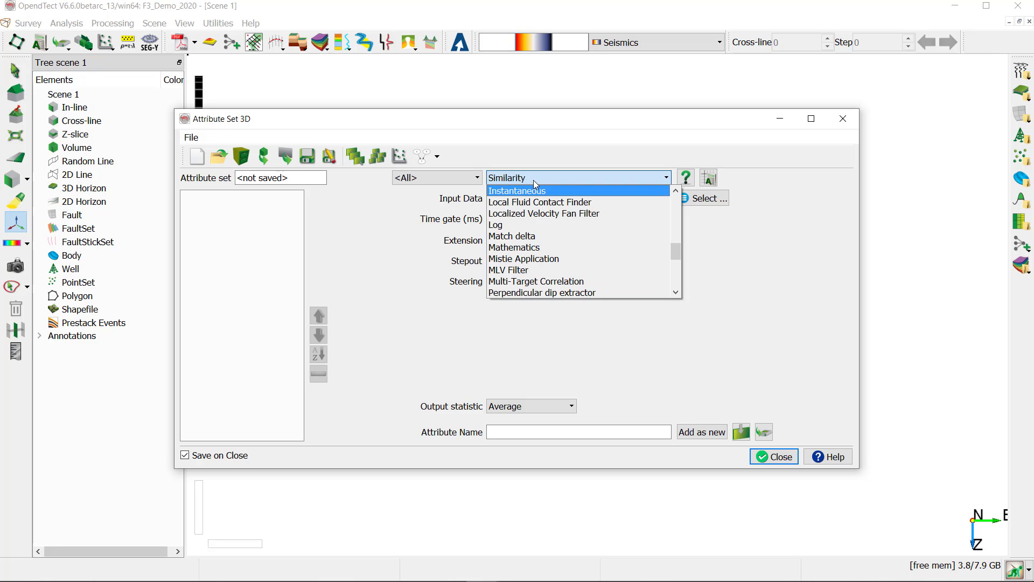
key("Return")
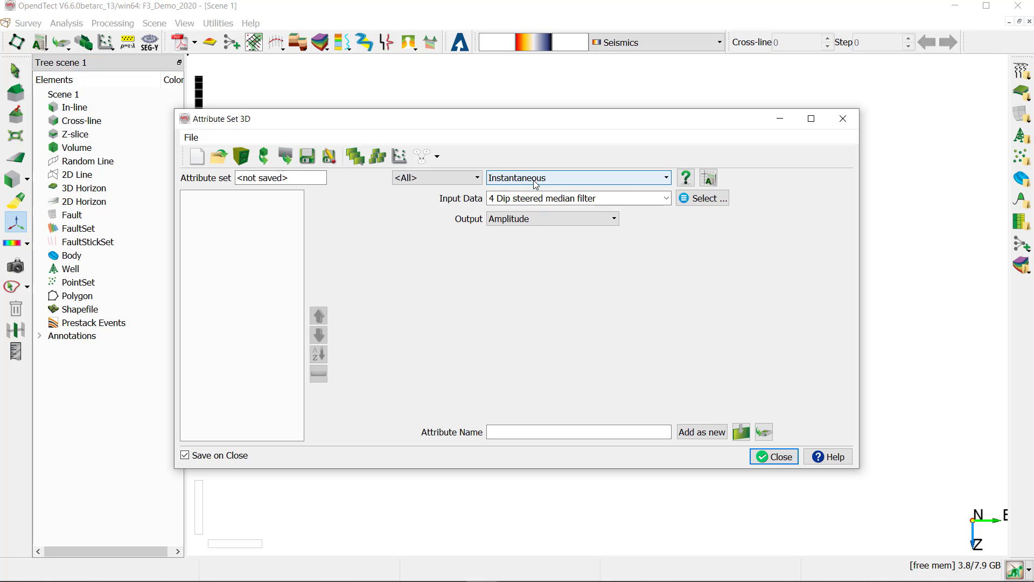
left_click(545, 432)
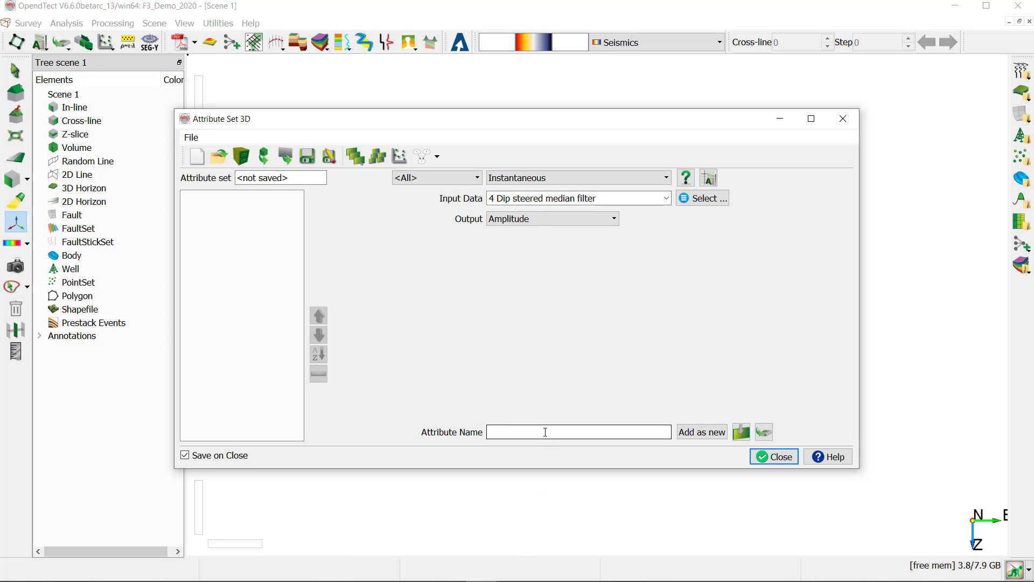
type("Inst_amplitude")
left_click(702, 433)
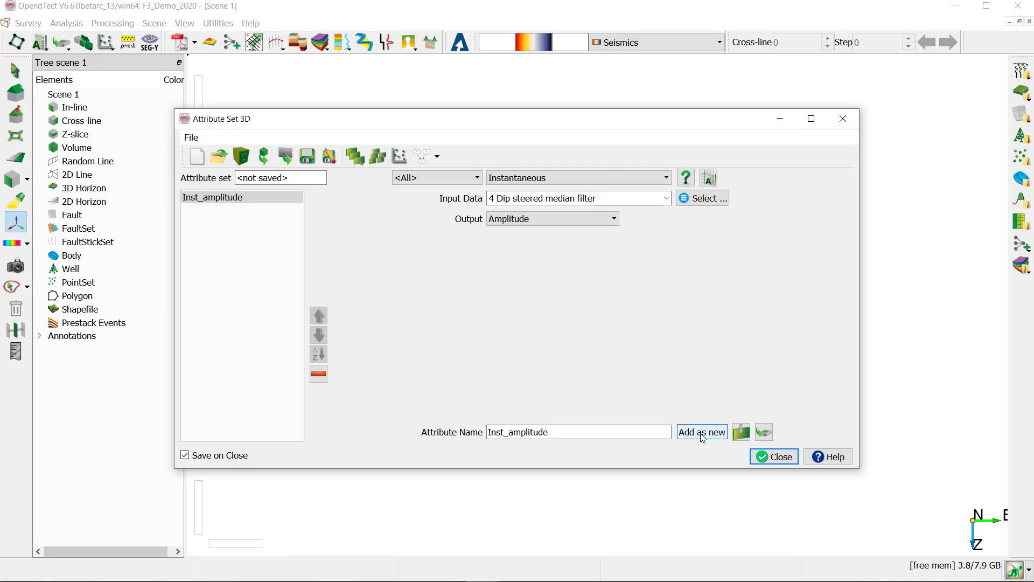
- Add an Energy attribute to the set, named Energy
left_click(611, 179)
key("e")
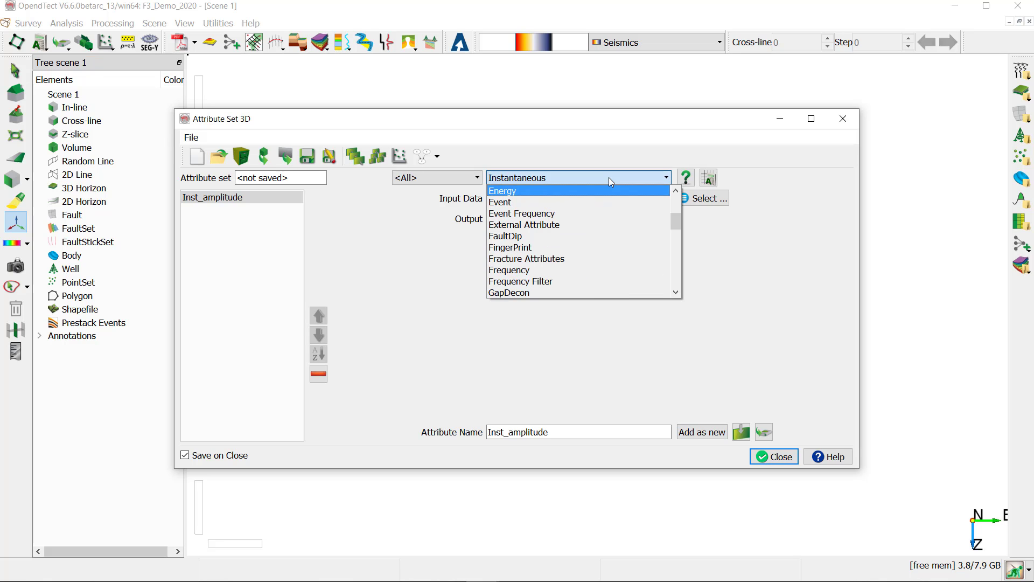
key("Return")
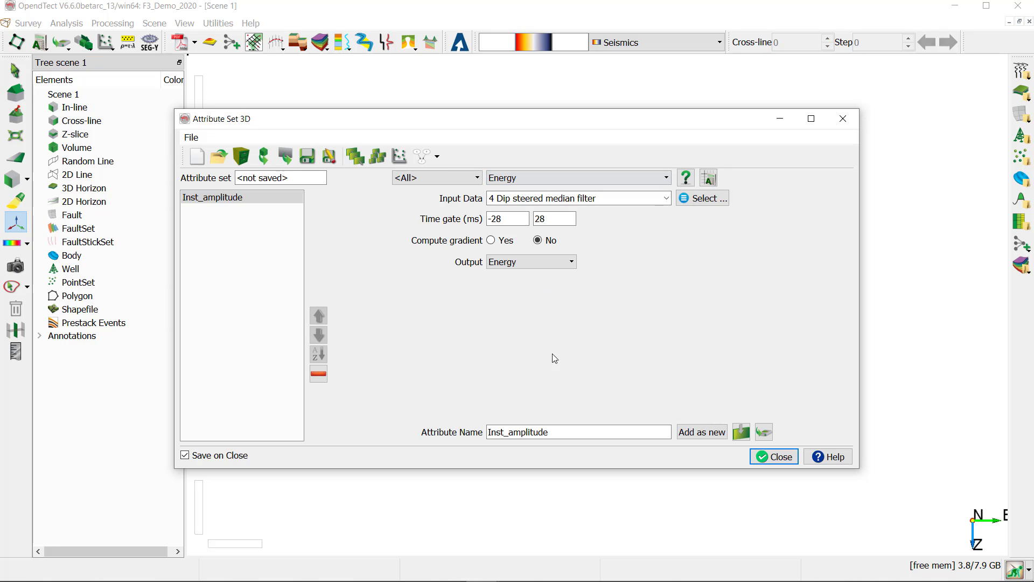
left_click_drag(560, 437, 395, 431)
type("E")
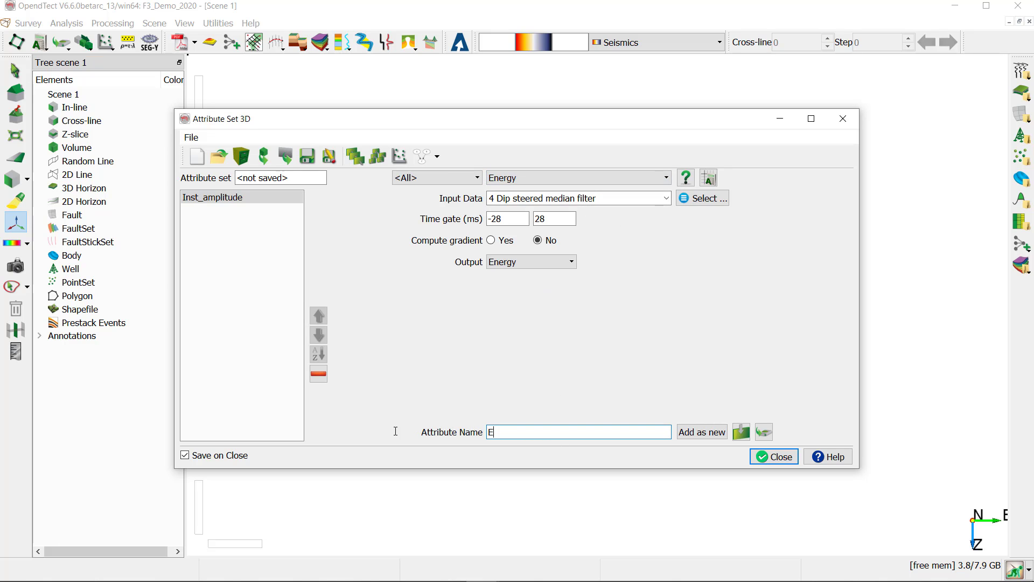
type("nergy")
left_click(695, 438)
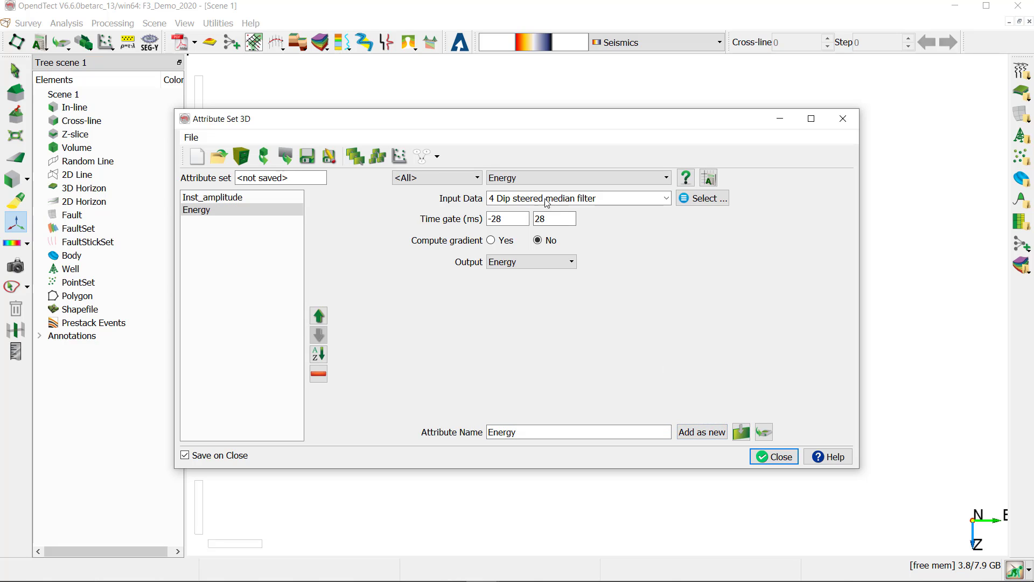
- Add a Frequency attribute named D_Frequency and close the attribute set with Save on Close turned off
left_click(597, 179)
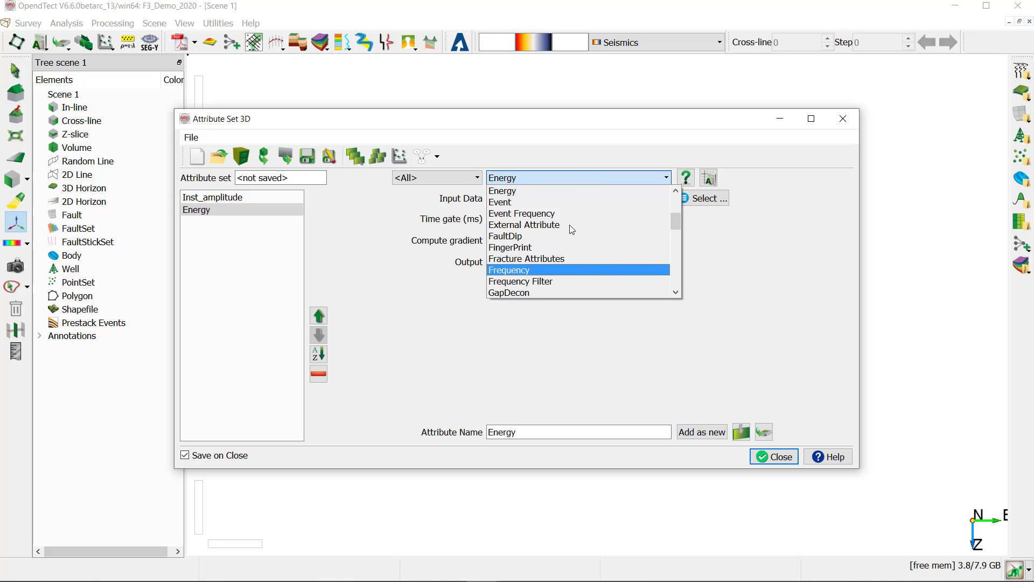
left_click(555, 269)
left_click_drag(527, 432, 425, 431)
type("D_Fre")
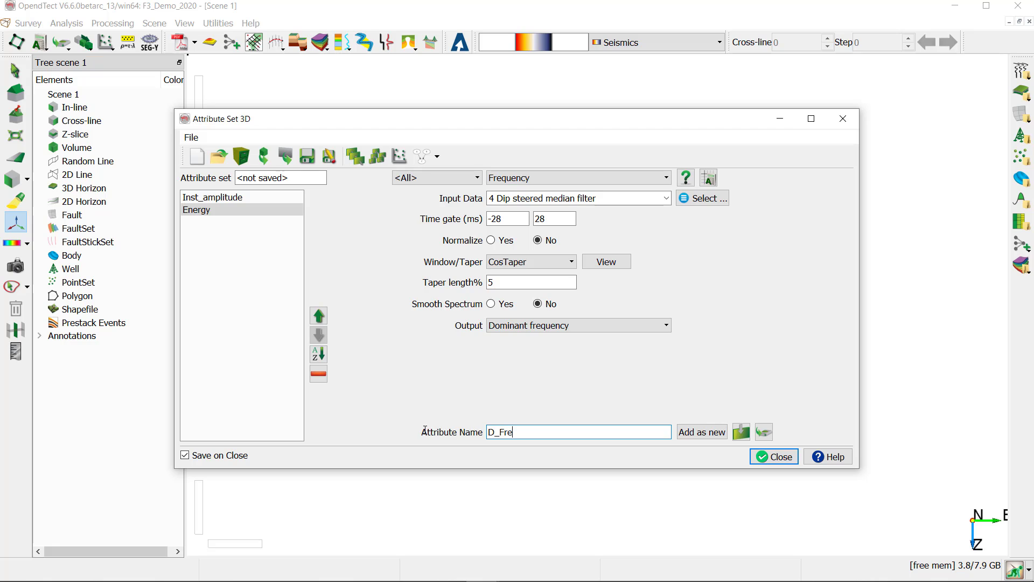
type("quency")
left_click(703, 431)
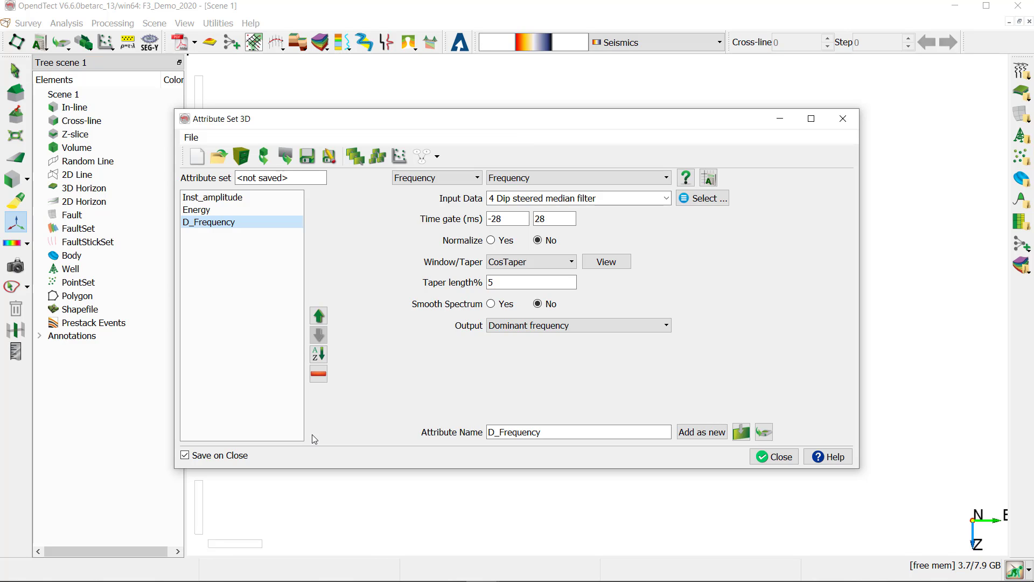
left_click(236, 457)
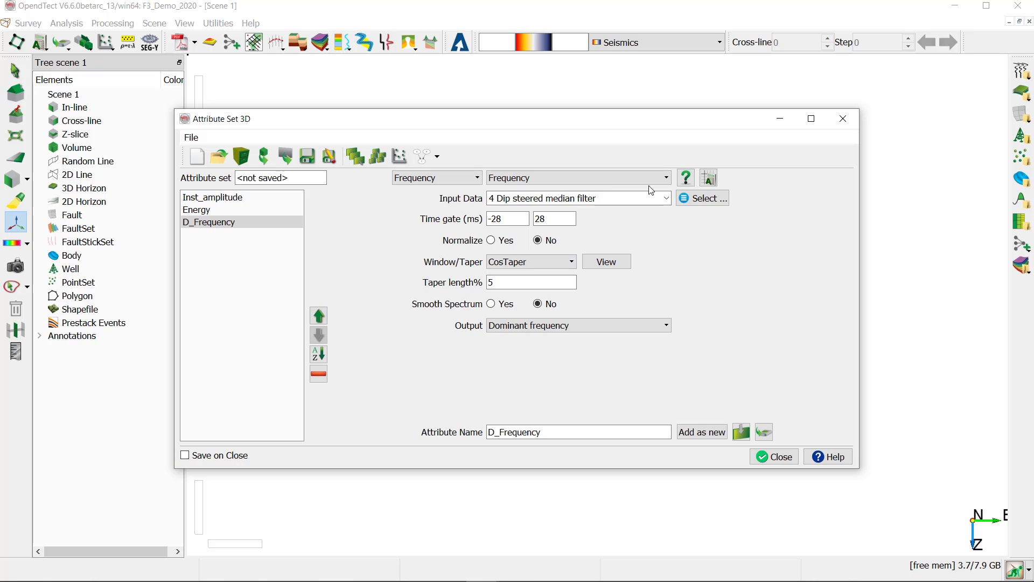
left_click(844, 119)
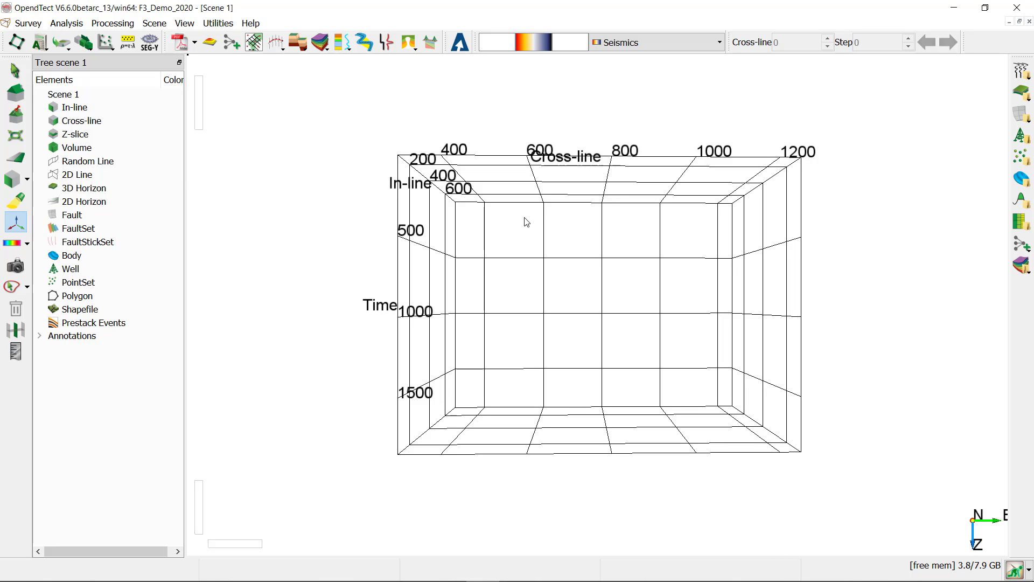
- Set up a cross-plot of well logs against attributes, with all wells and all logs selected
left_click(104, 50)
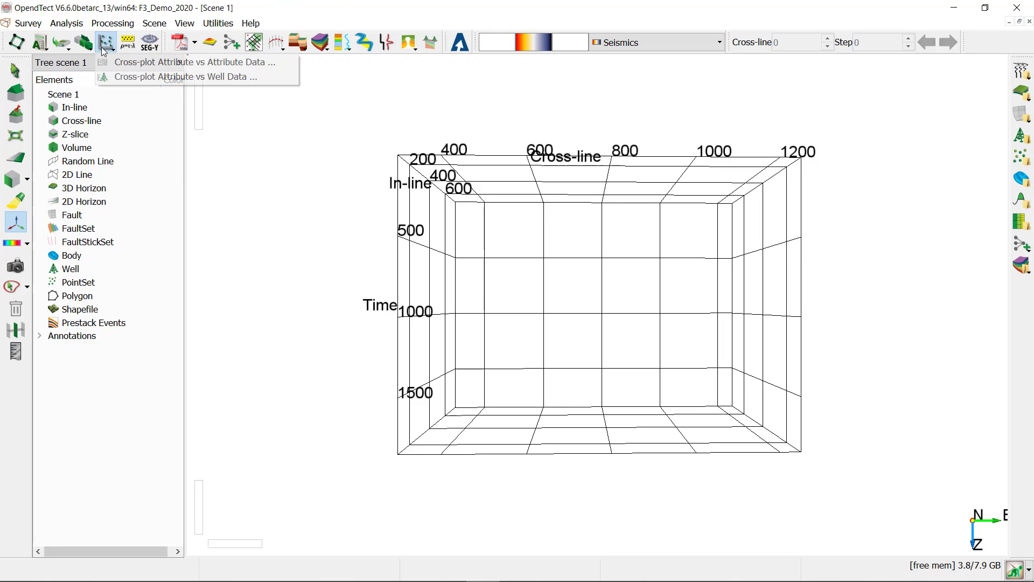
left_click(65, 25)
mouse_move(123, 76)
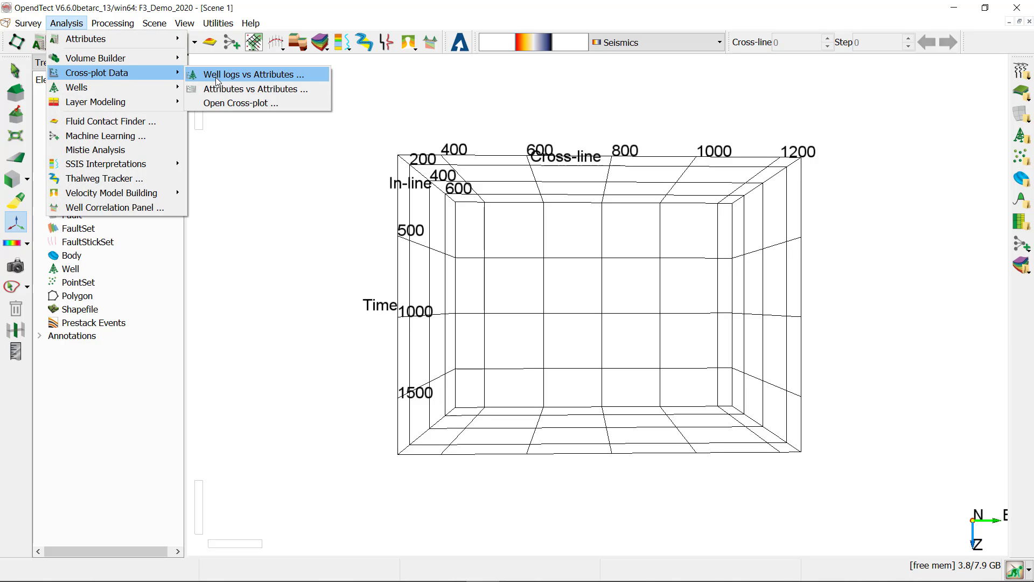
left_click(250, 76)
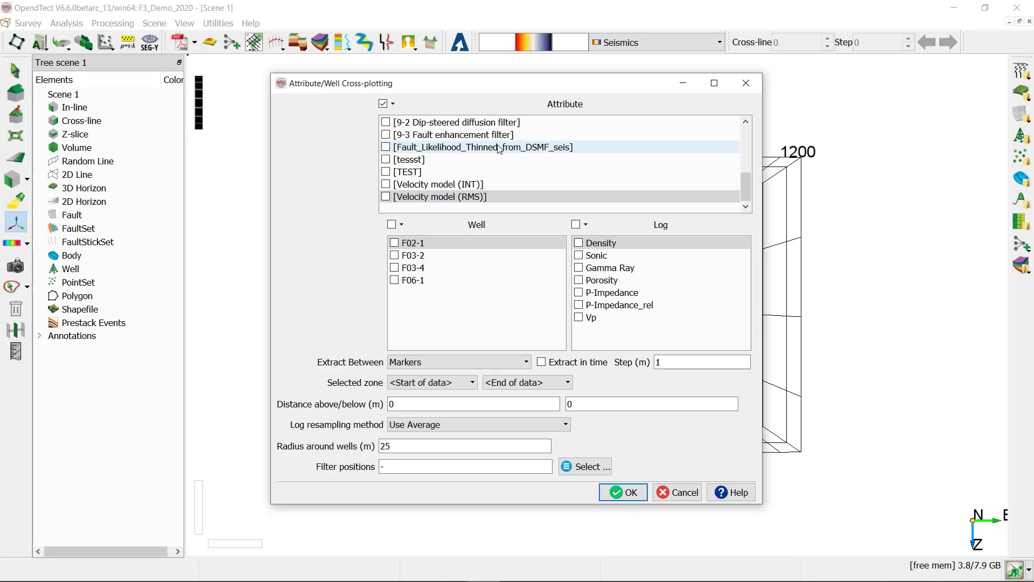
left_click_drag(749, 191, 740, 119)
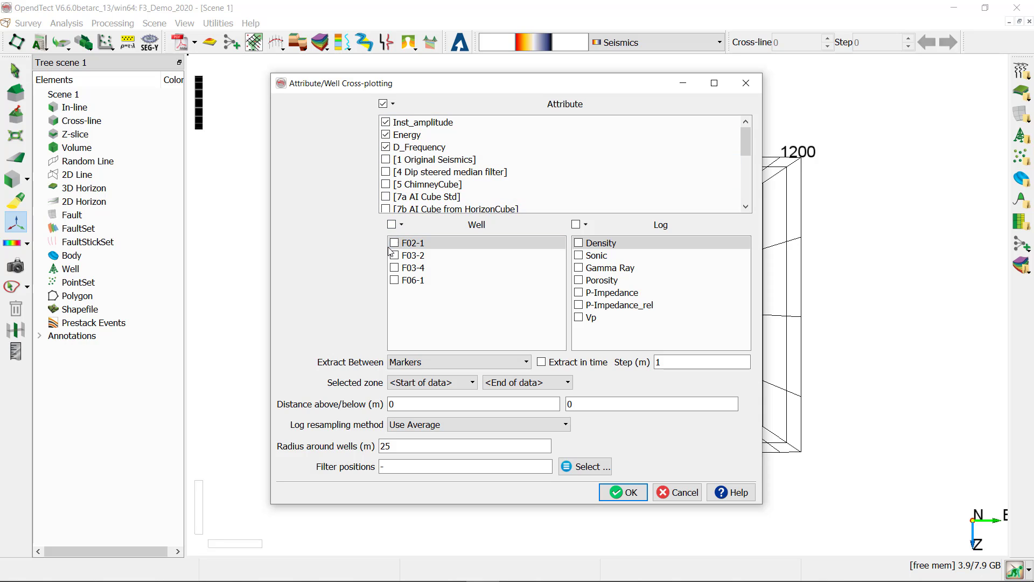
left_click(393, 225)
left_click(576, 224)
- Set the extraction zone from the Truncation marker to FS4 and extract the well attribute data
left_click(435, 383)
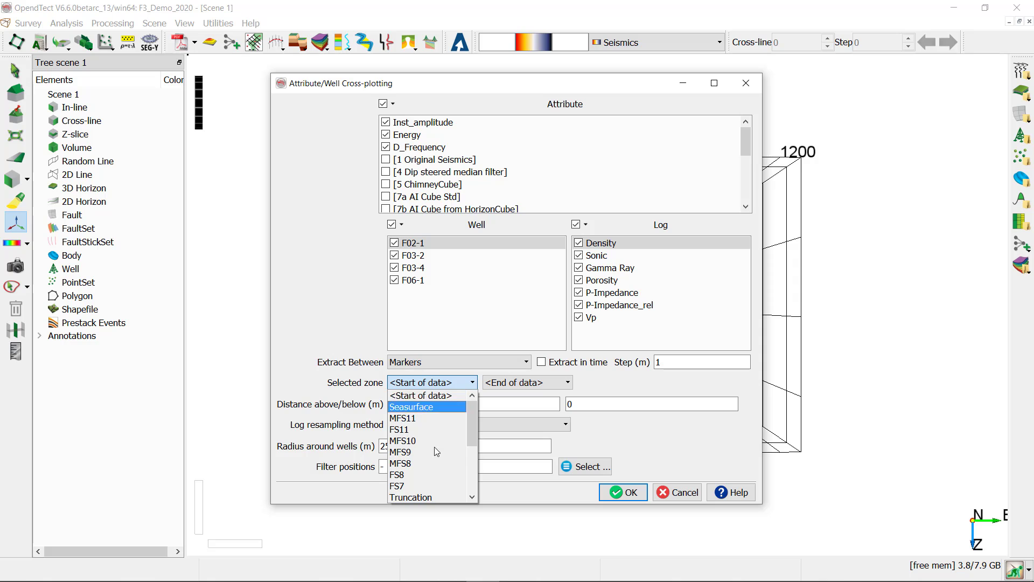
left_click(425, 497)
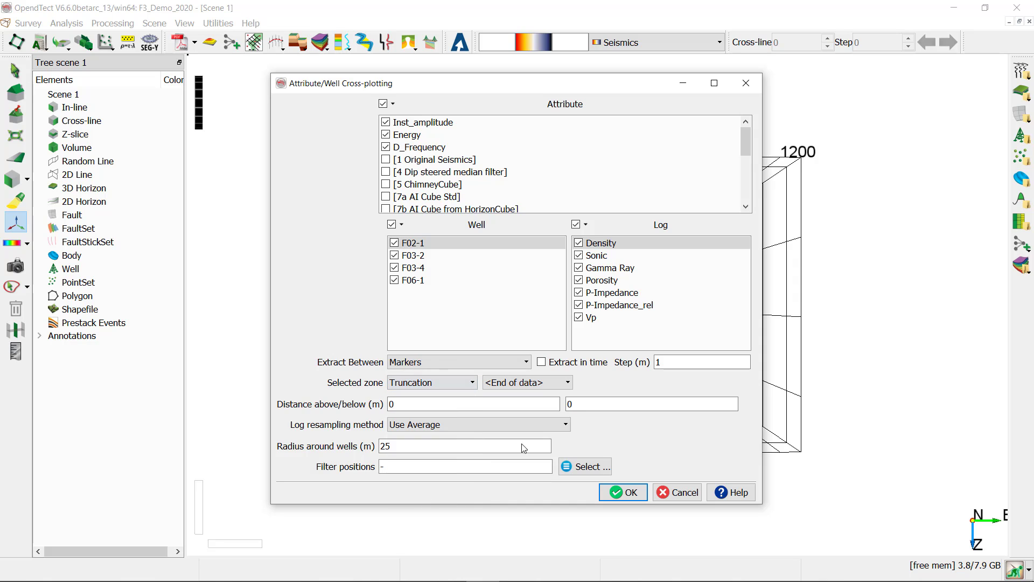
left_click(540, 385)
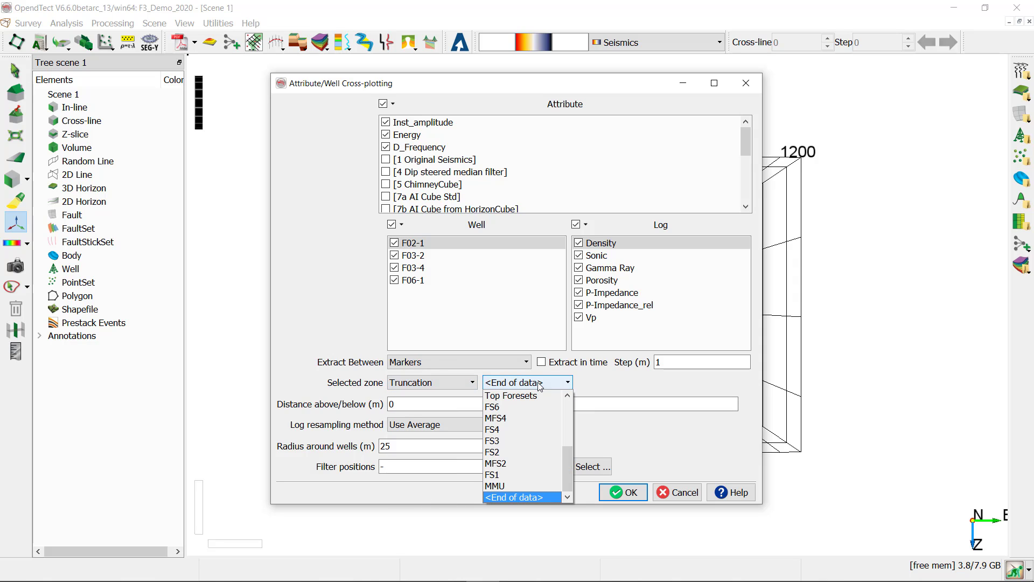
left_click(528, 429)
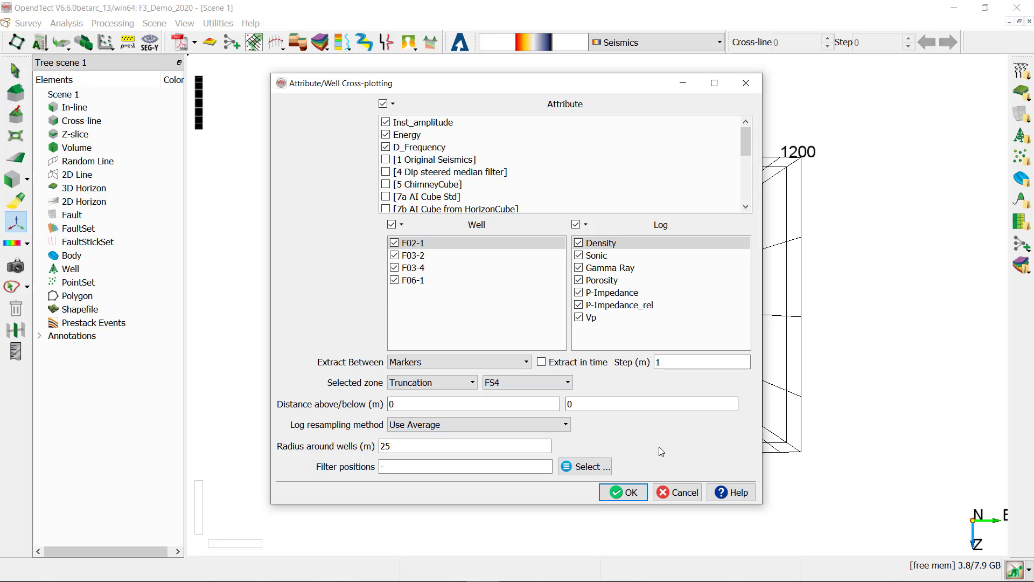
left_click(637, 496)
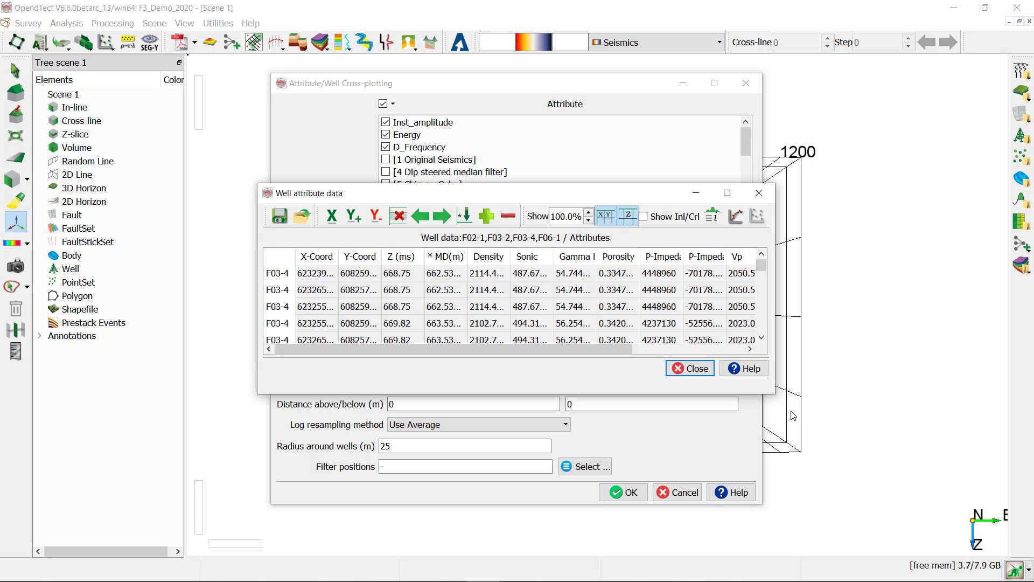
- Cross-plot the extracted data with Gamma Ray on the X axis and D_Frequency on the Y axis
left_click_drag(775, 394, 975, 558)
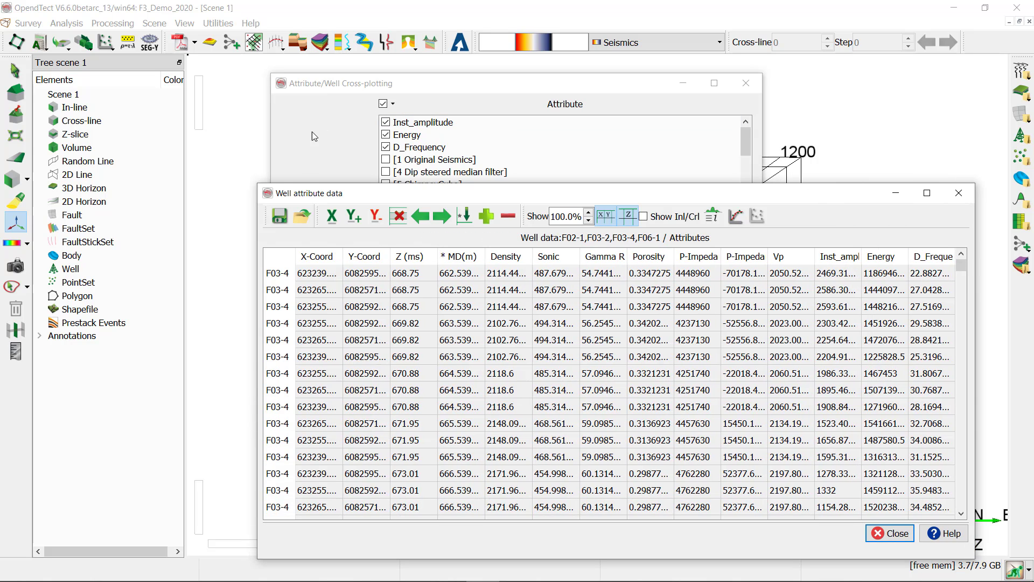
left_click_drag(256, 183, 106, 65)
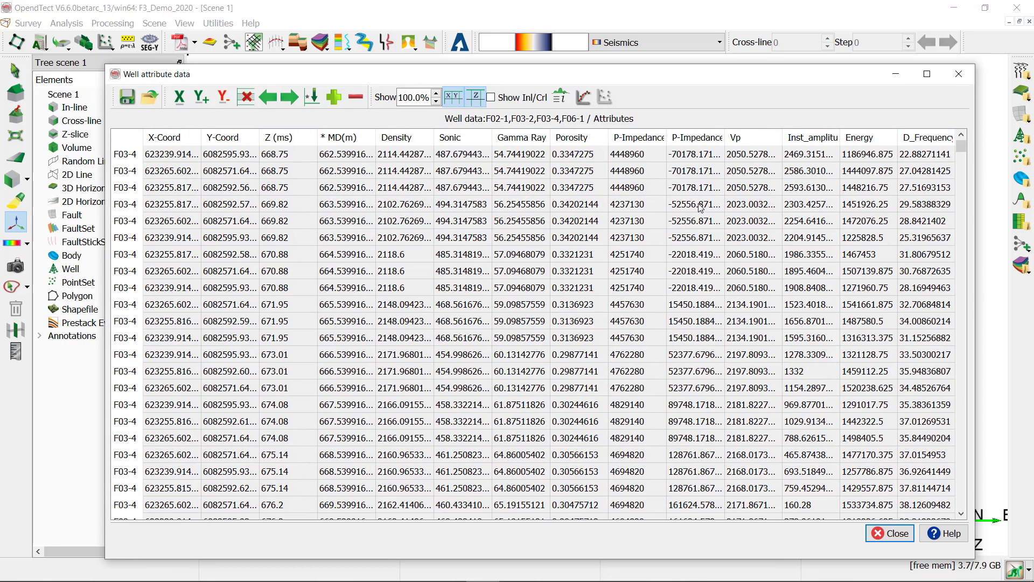
left_click(547, 137)
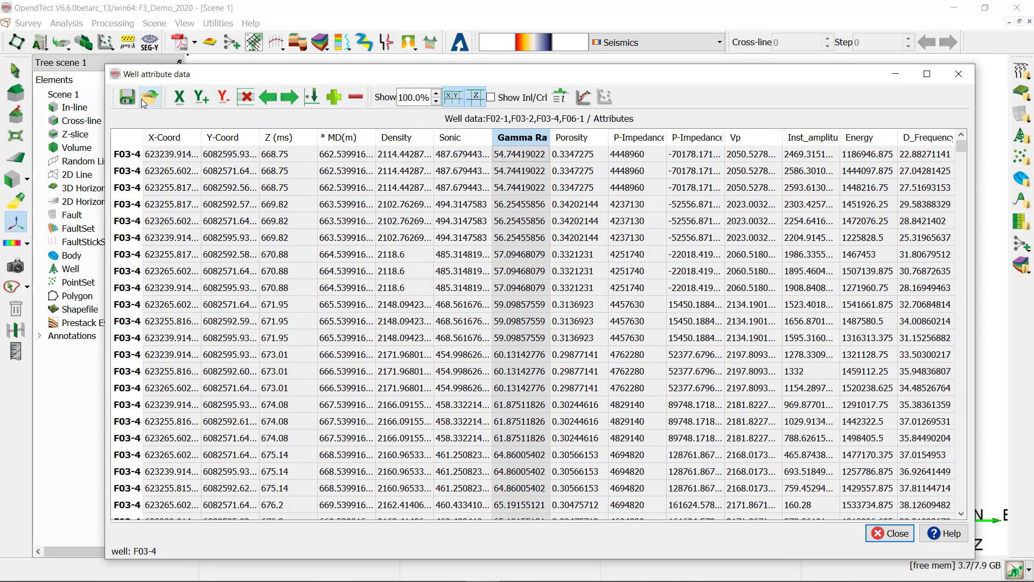
left_click(175, 99)
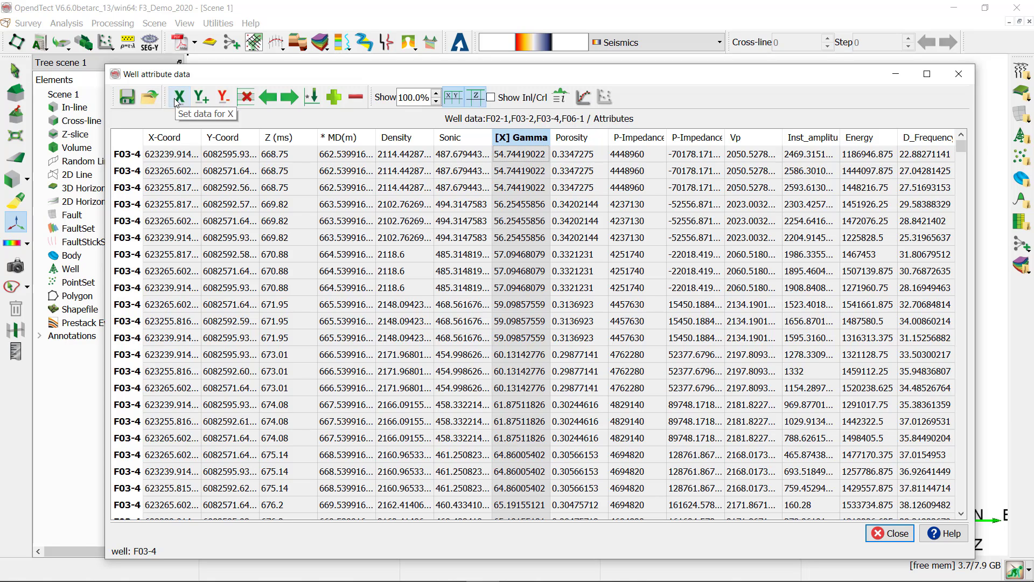
left_click(928, 139)
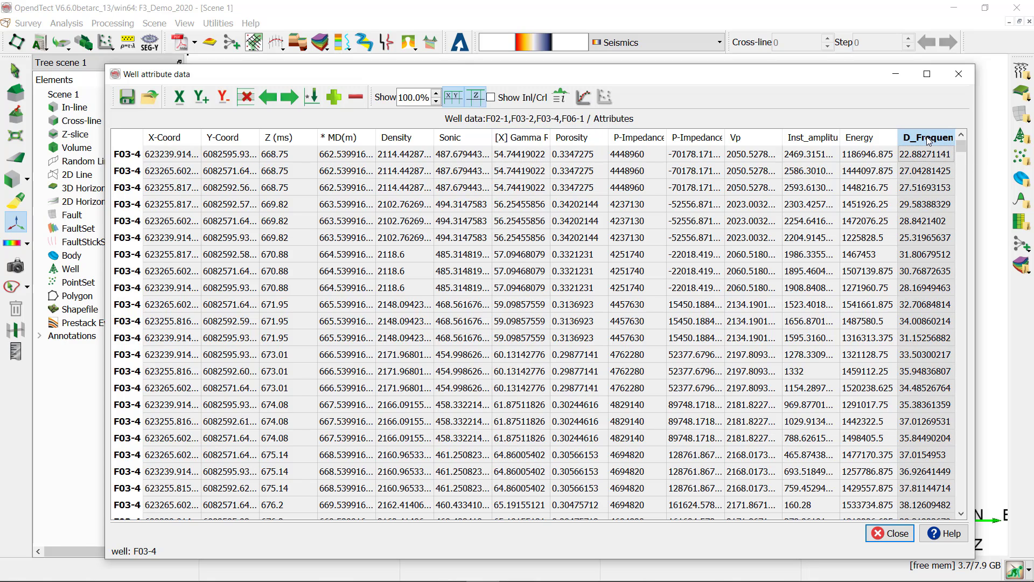
left_click(201, 98)
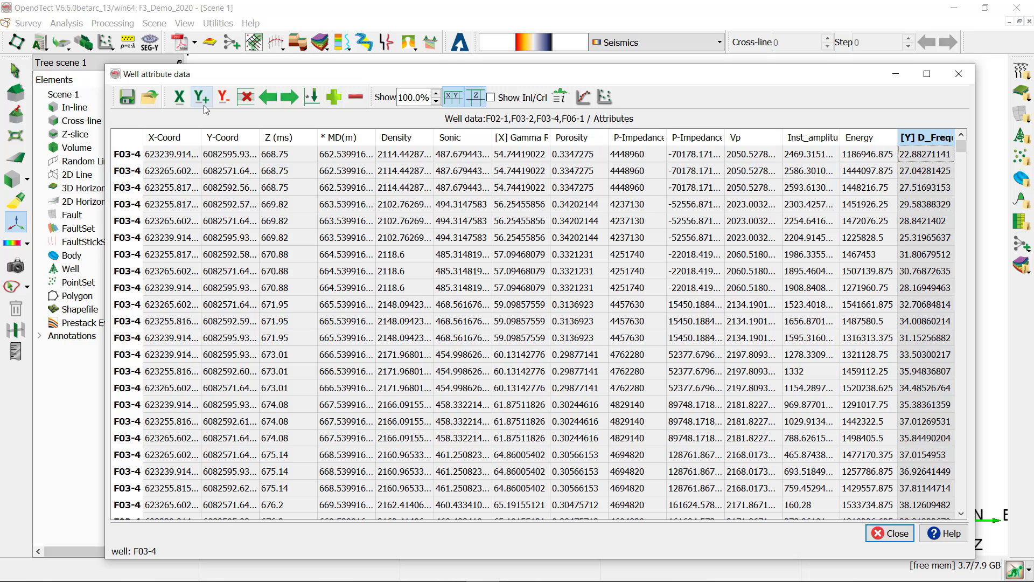
left_click(606, 97)
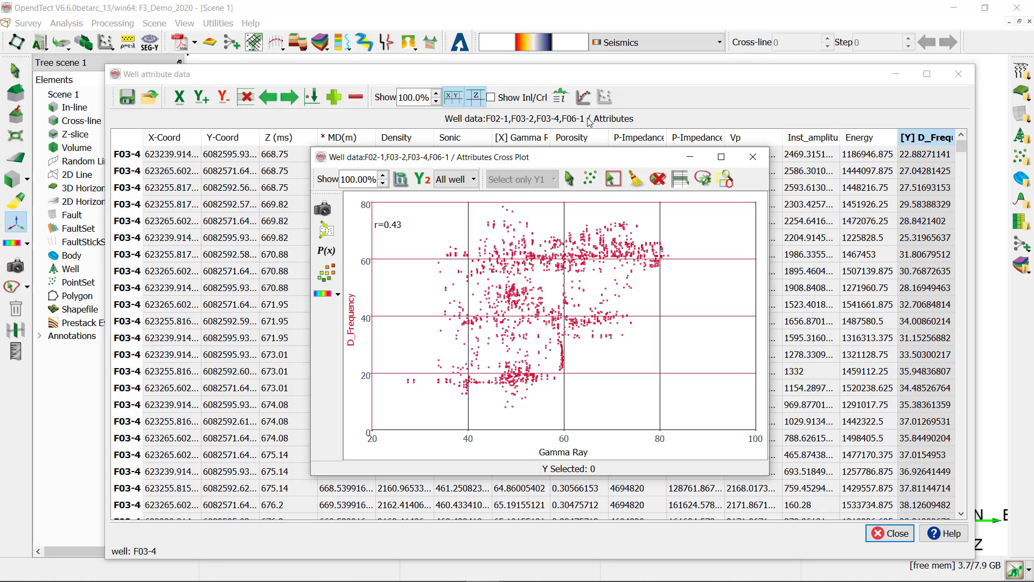
- View the cross-plot for well F03-2 alone and for well F03-4 alone, and close the plot
left_click(472, 184)
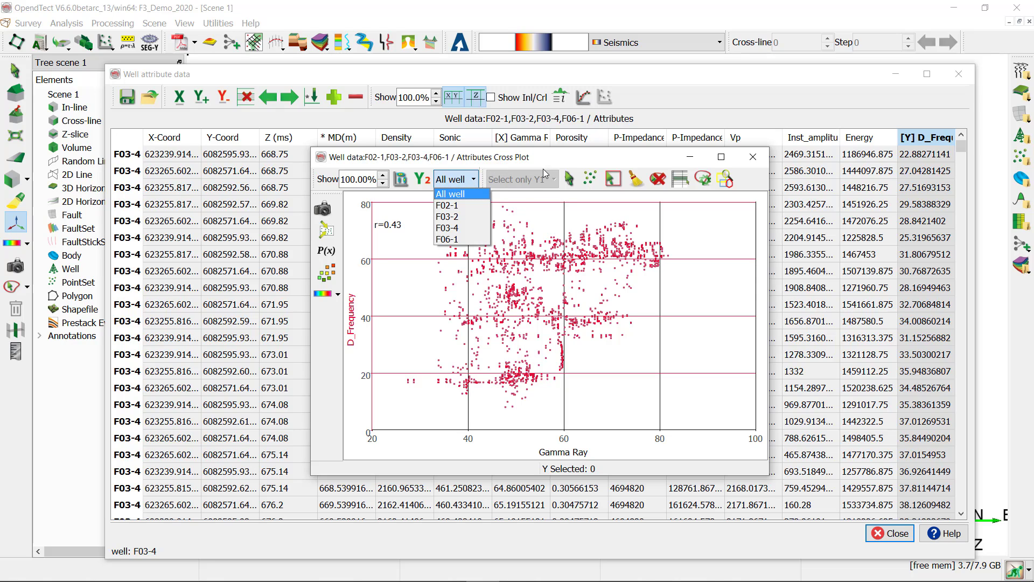
left_click(458, 218)
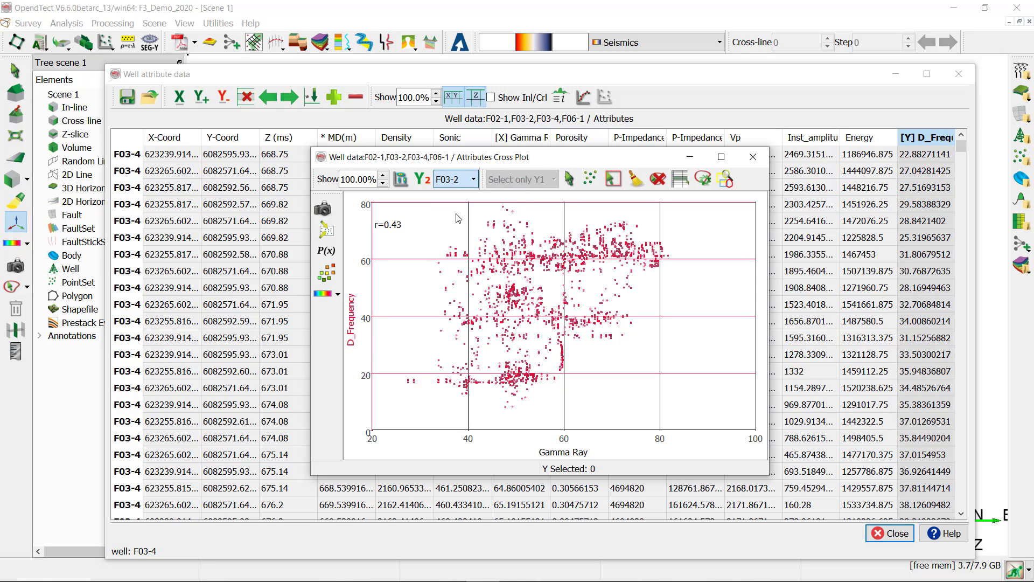
left_click(462, 182)
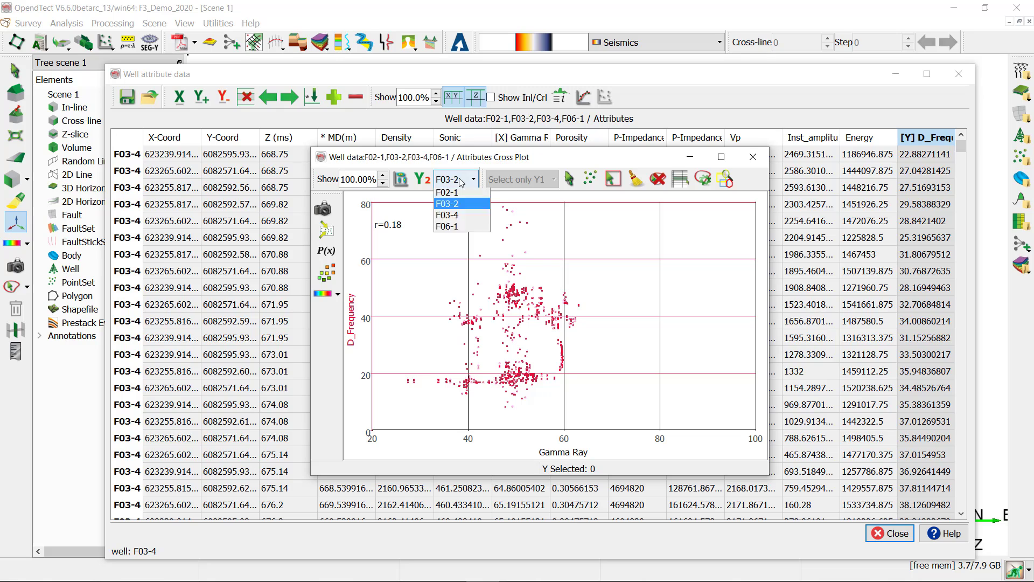
left_click(457, 215)
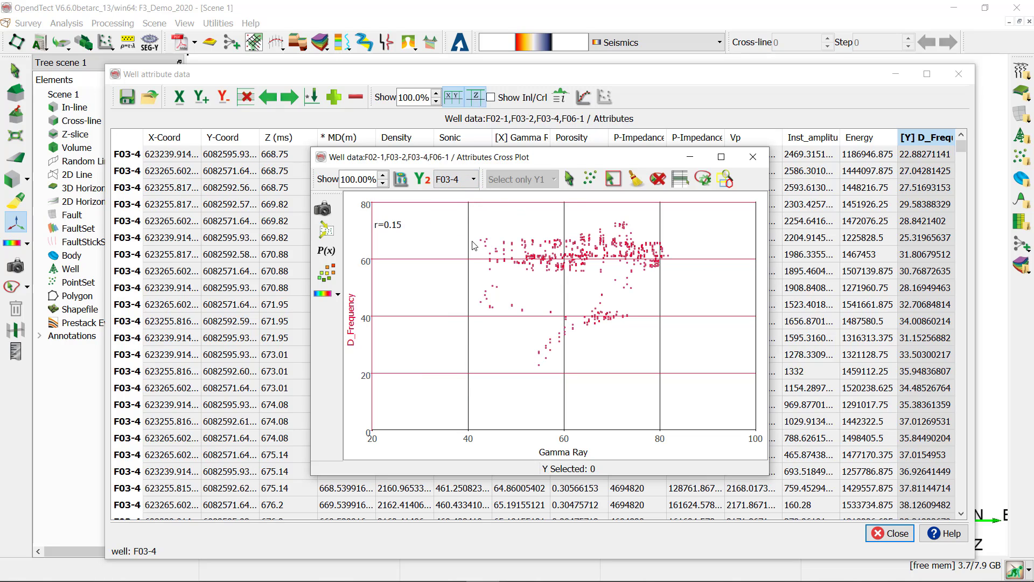
left_click(753, 156)
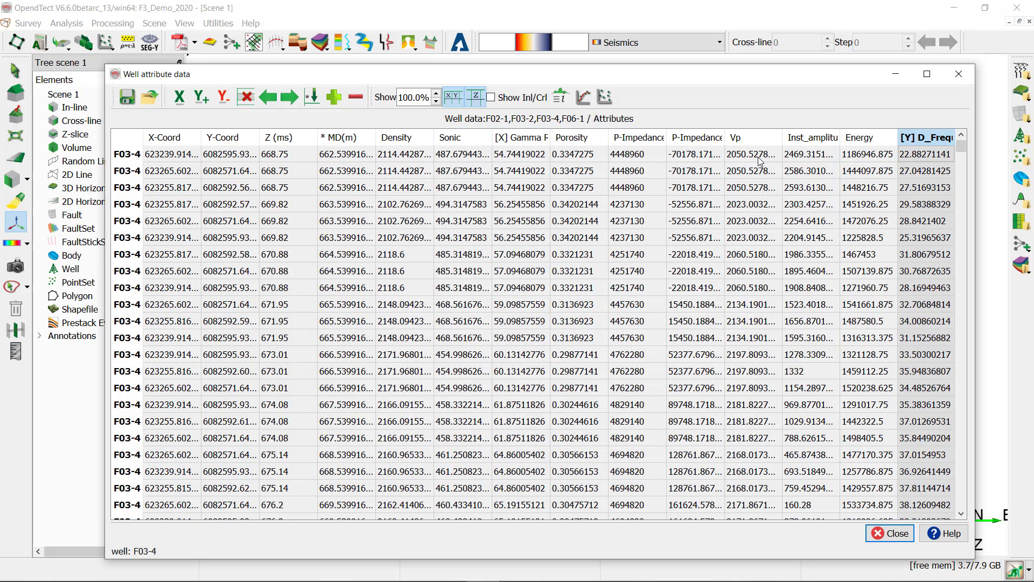